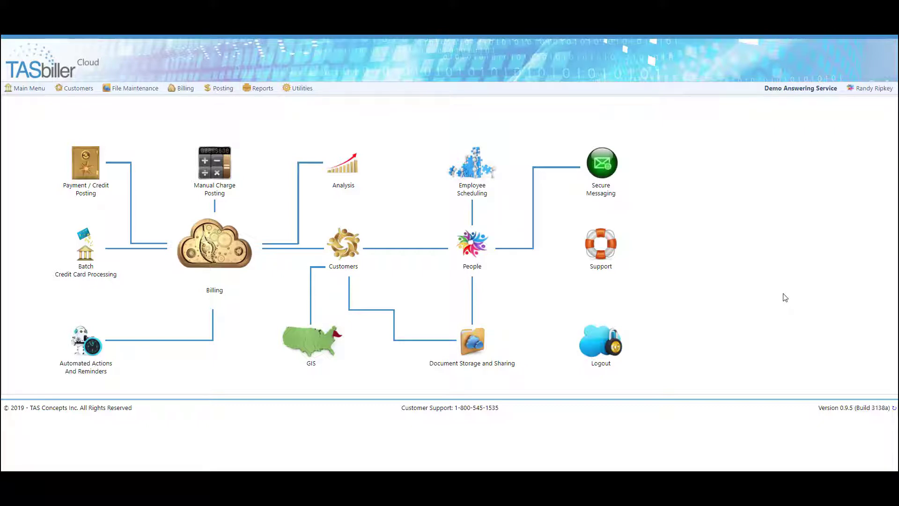
Show the company's Payment Processing settings: Sage processor, Online Payment and Auto Credit Card methods
mouse_move(135, 89)
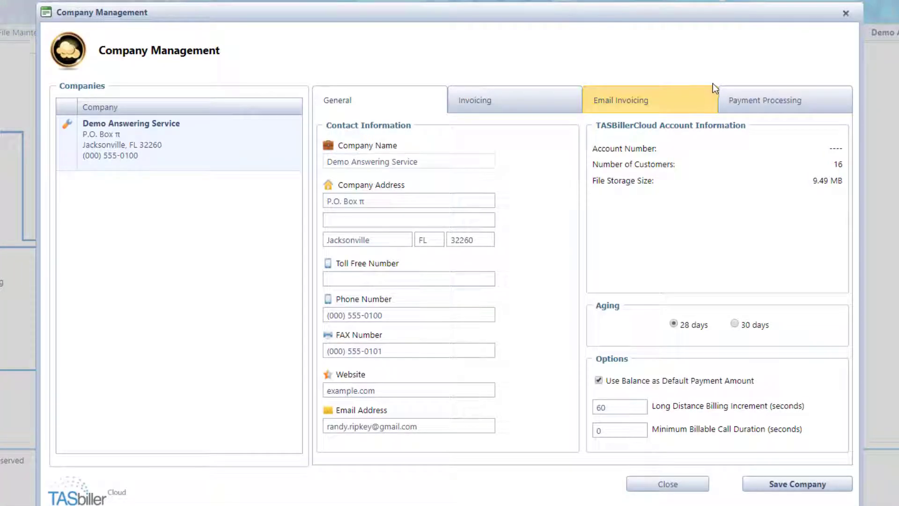
click(789, 104)
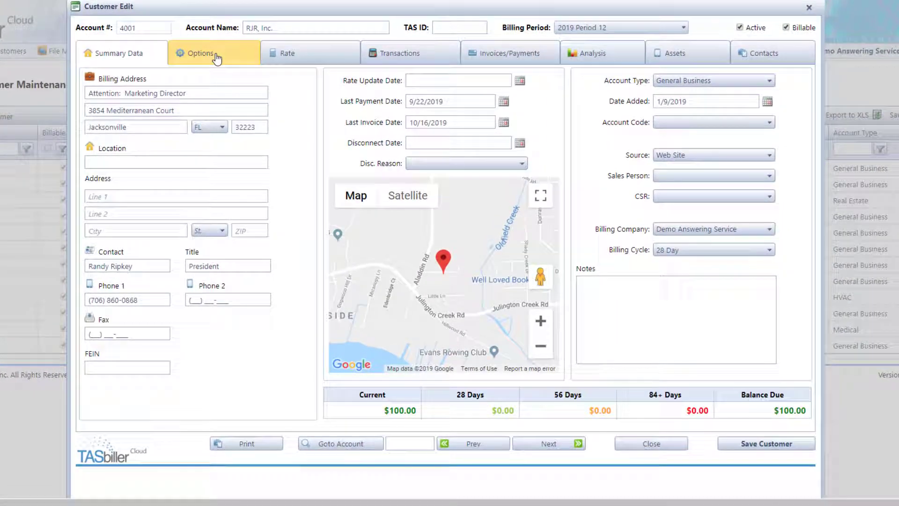
Display RJR, Inc.'s options: Auto Charge Credit Card via Sage with stored IDs
click(215, 55)
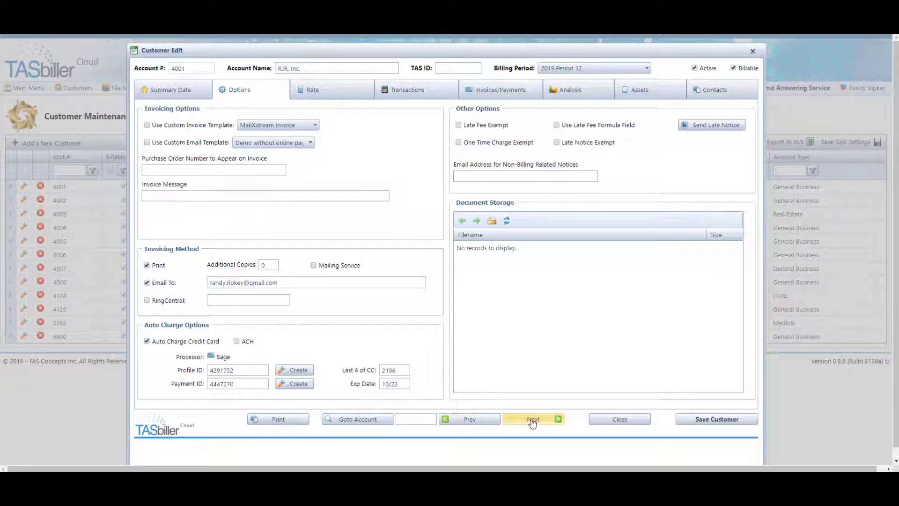
Create and save TAS Concepts, Inc.'s card payment profile with new Profile and Payment IDs, then close the record
click(533, 422)
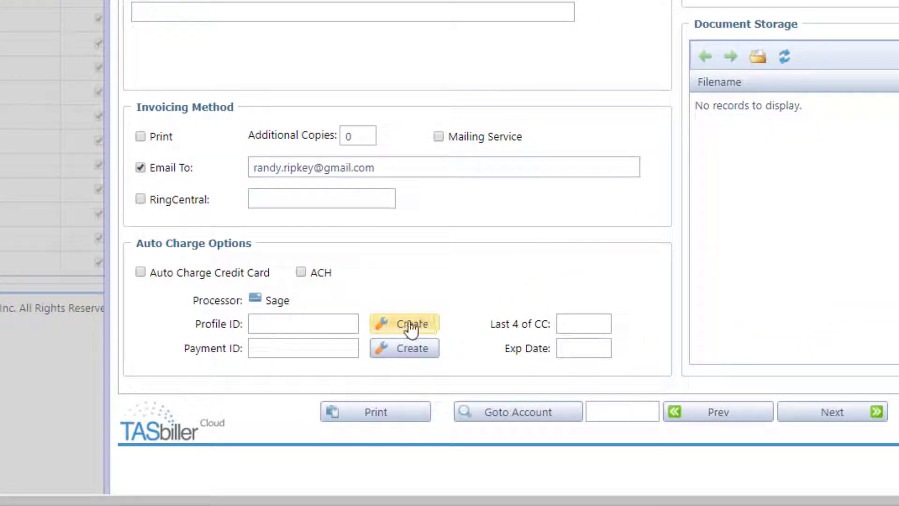
click(404, 328)
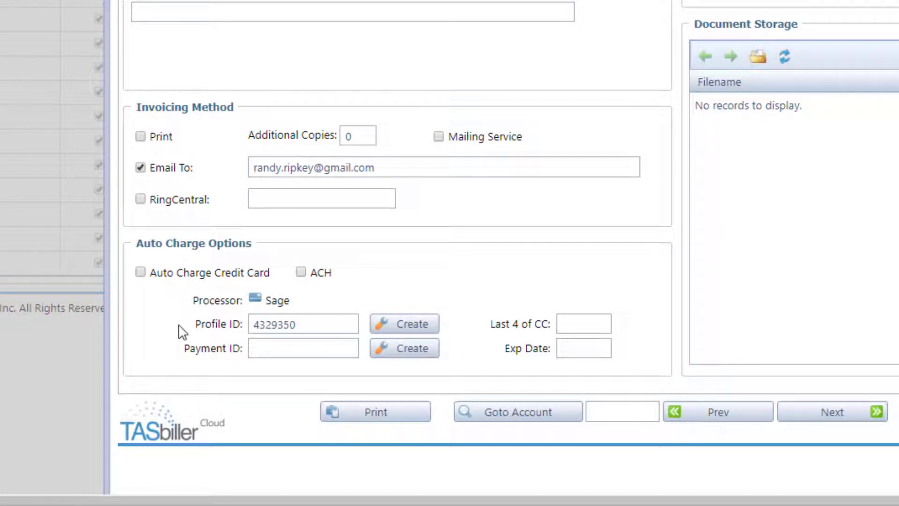
click(319, 332)
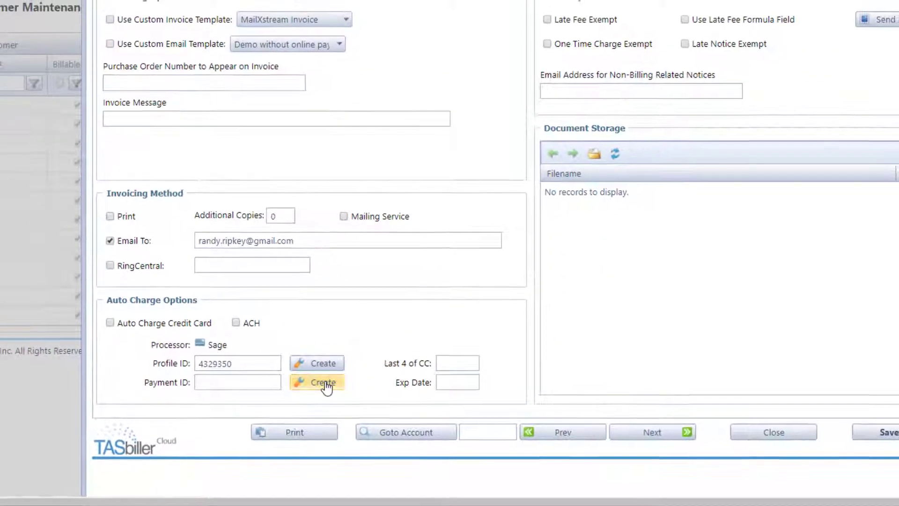
click(324, 384)
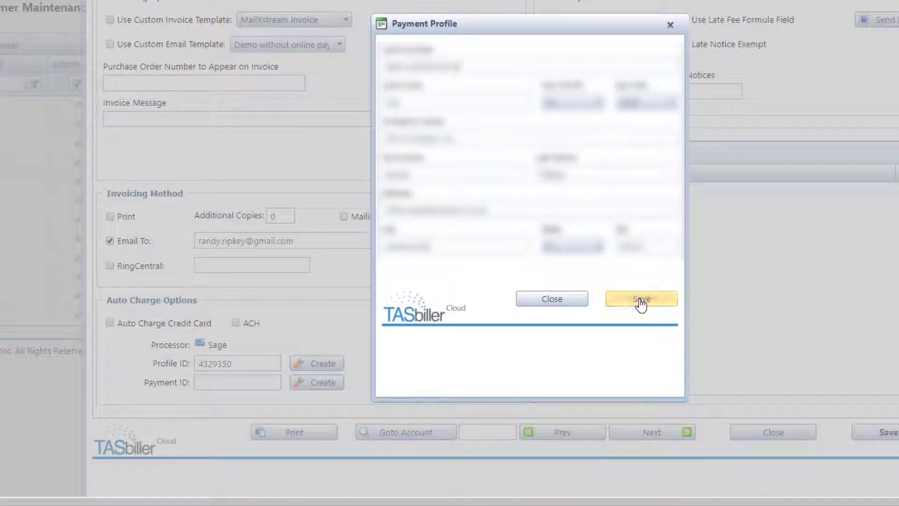
click(640, 304)
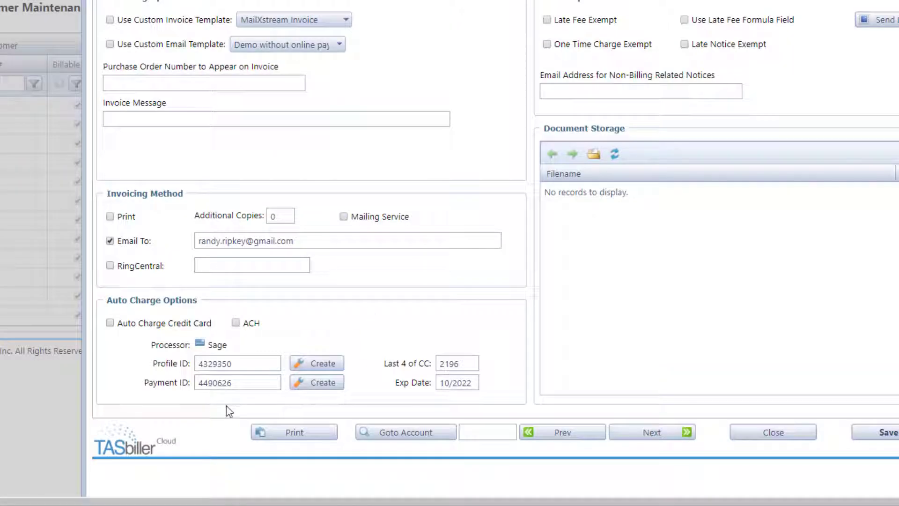
click(254, 381)
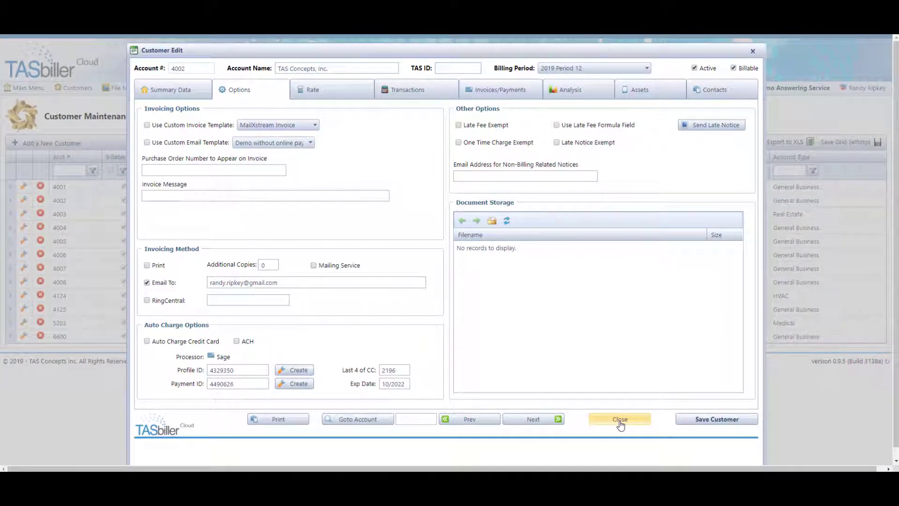
click(621, 419)
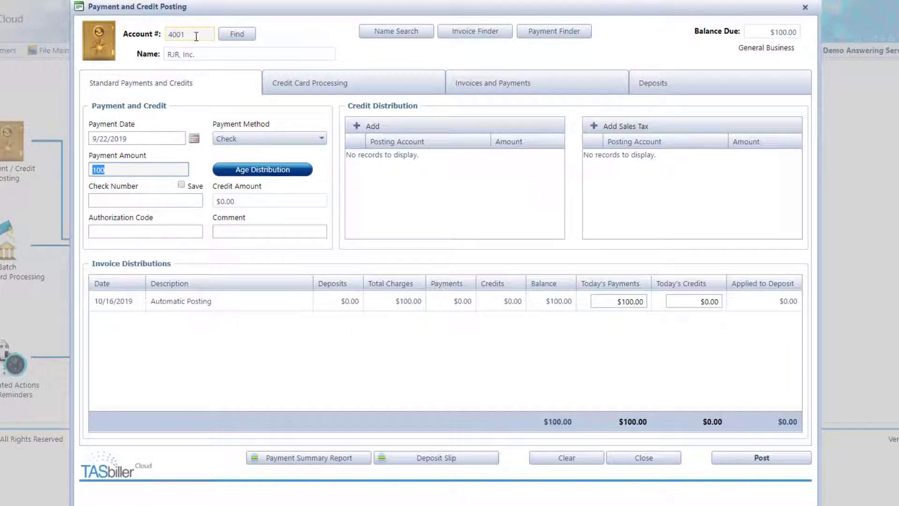
Charge RJR, Inc.'s stored card profile $100.00 and confirm the approved authorization
click(352, 83)
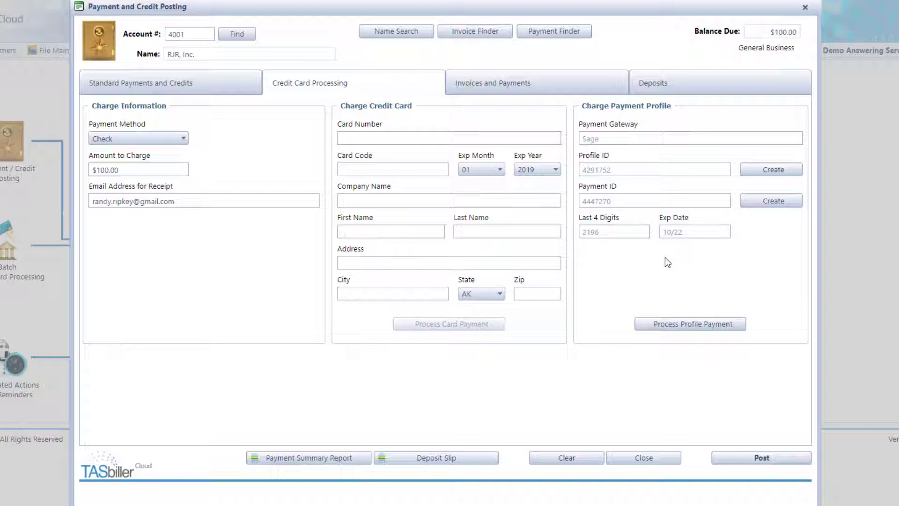
click(697, 328)
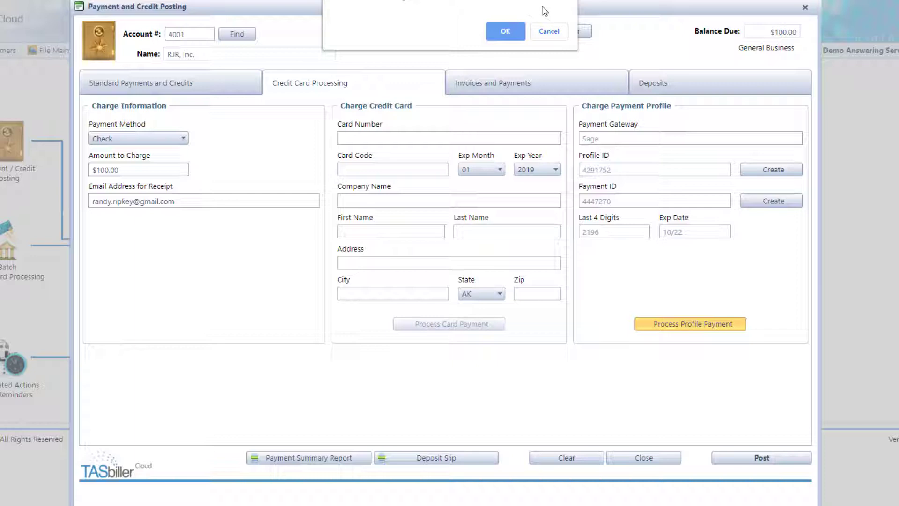
click(506, 32)
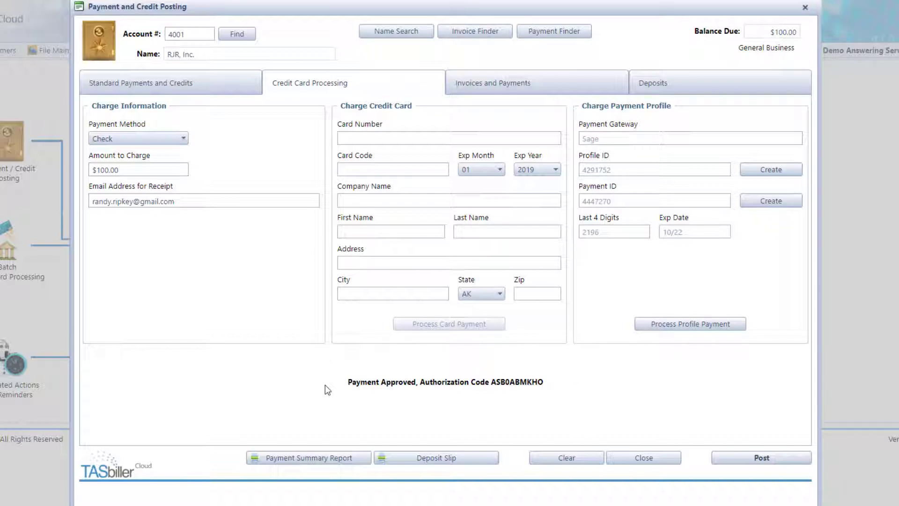
Reset RJR's standard payment form to Credit Card and close payment posting
click(197, 88)
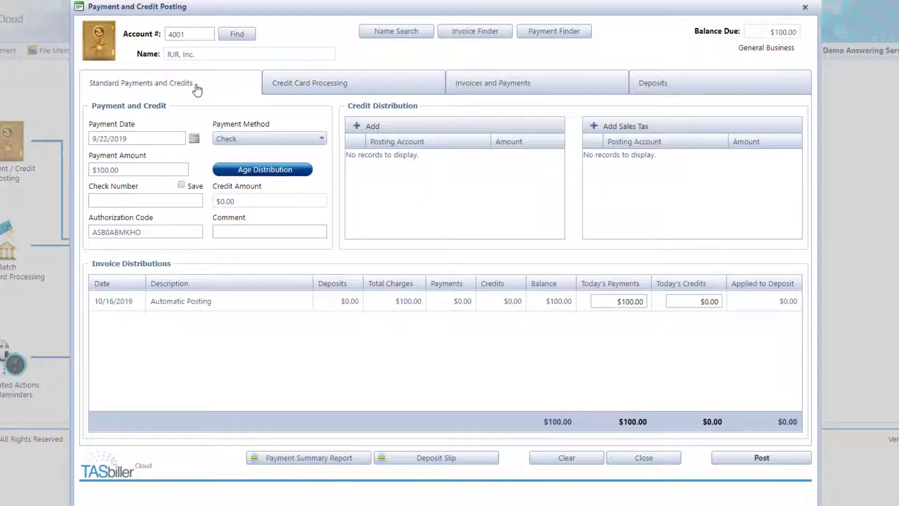
click(318, 139)
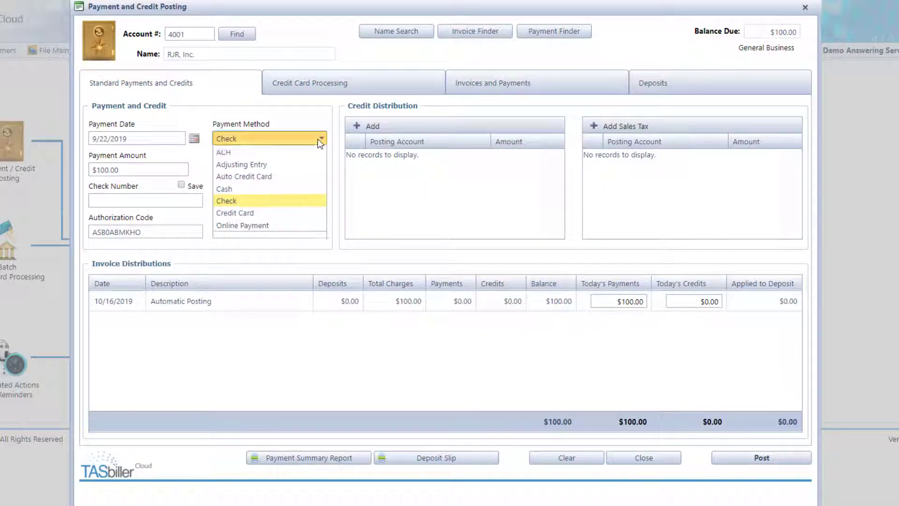
click(285, 212)
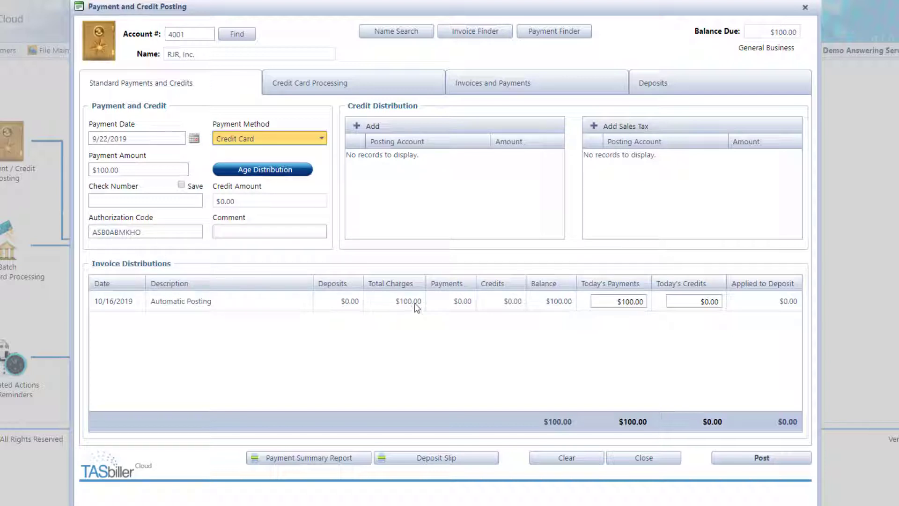
click(775, 465)
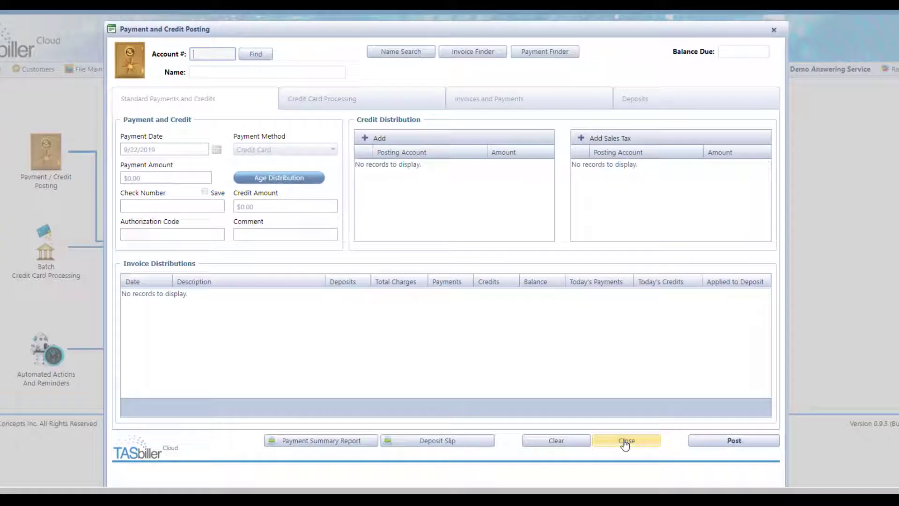
click(633, 459)
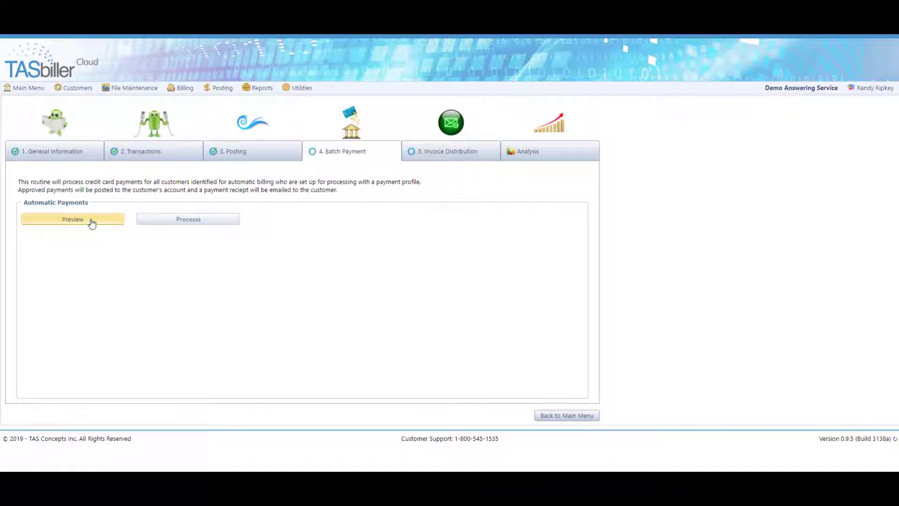
Preview and process the $100.00 automatic card payment for account 4001 RJR, Inc
click(91, 223)
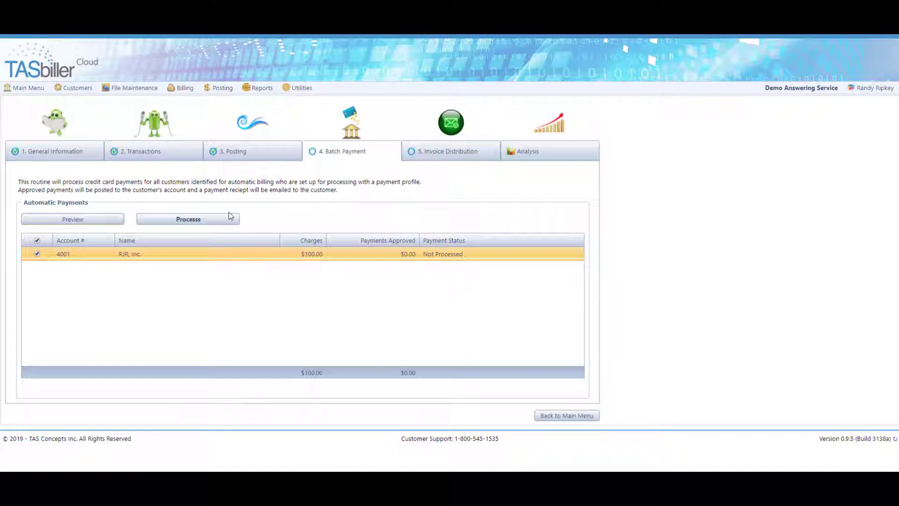
click(218, 222)
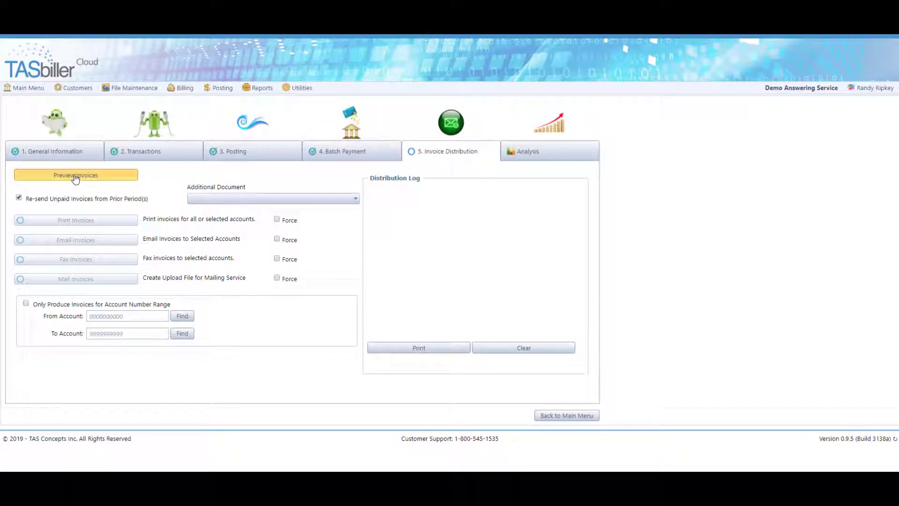
Preview account 4001's invoice showing the $100.00 Auto Credit Card payment and $0.00 due
click(75, 176)
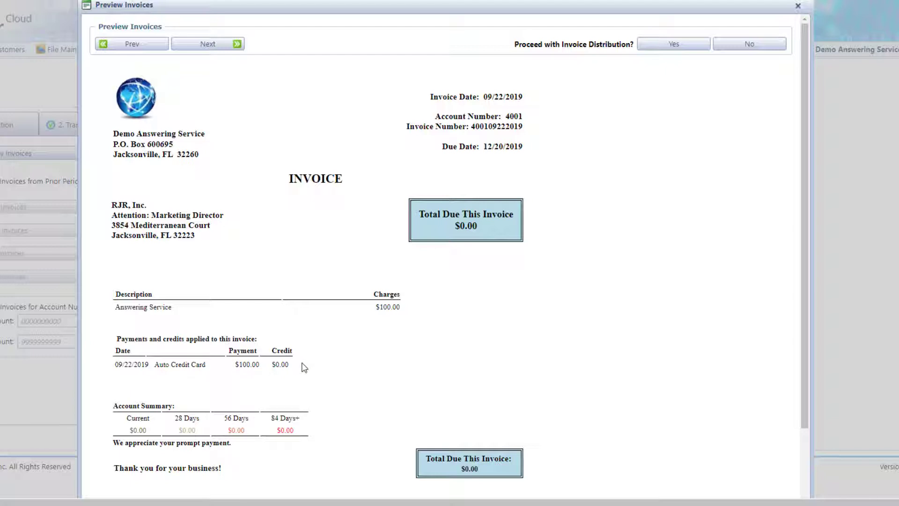
scroll(355, 363, down, 3)
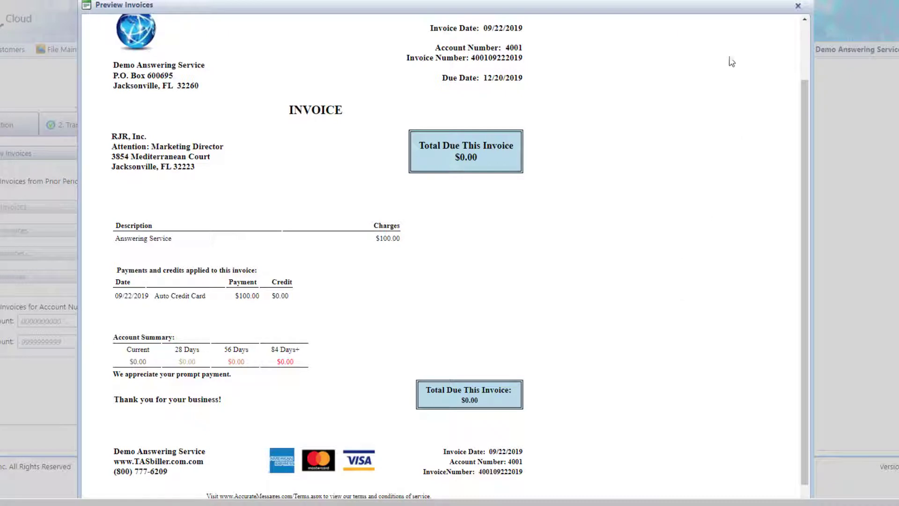
click(798, 6)
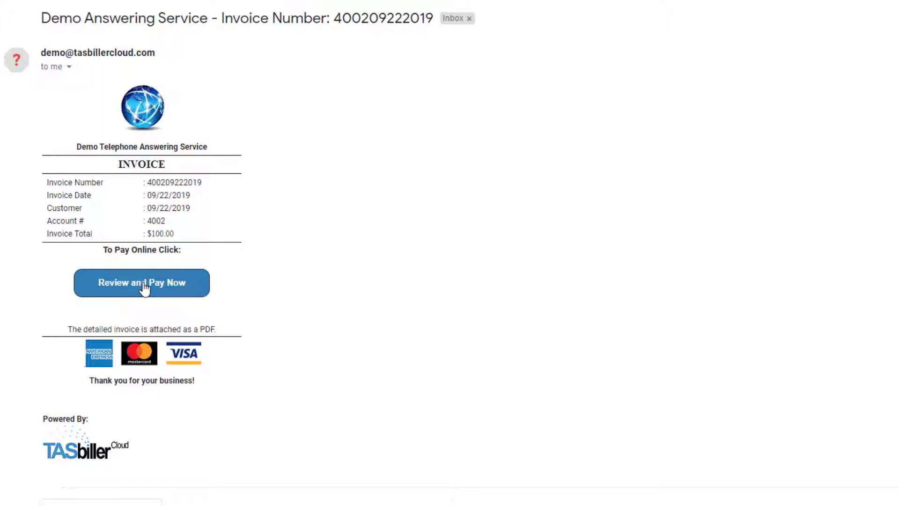
click(144, 287)
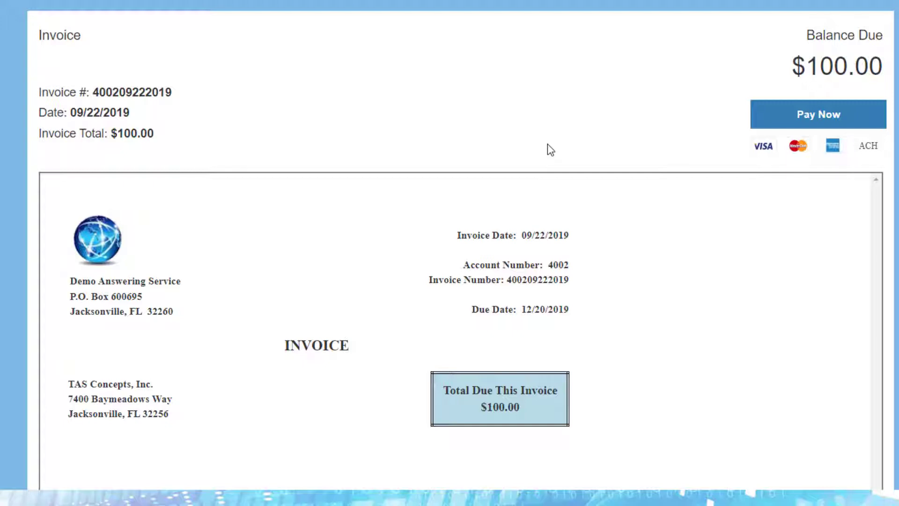
scroll(548, 145, down, 5)
scroll(549, 149, down, 5)
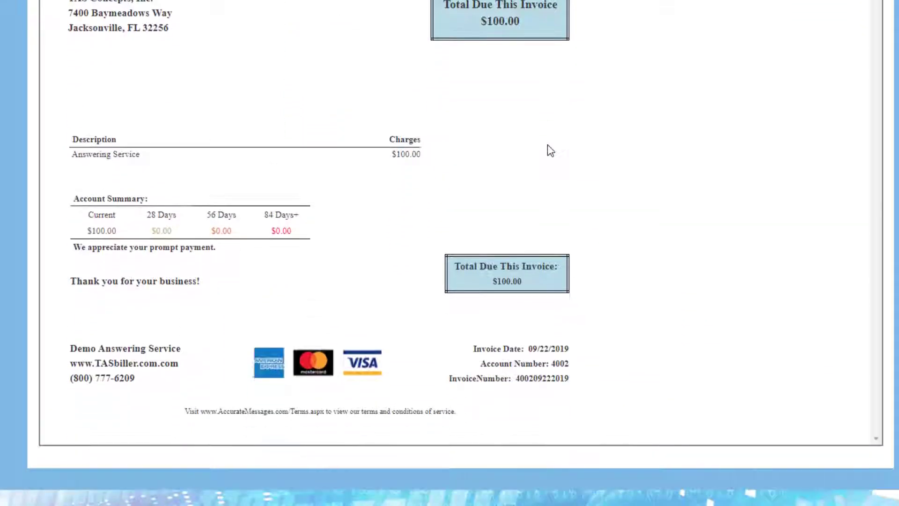
scroll(548, 148, up, 7)
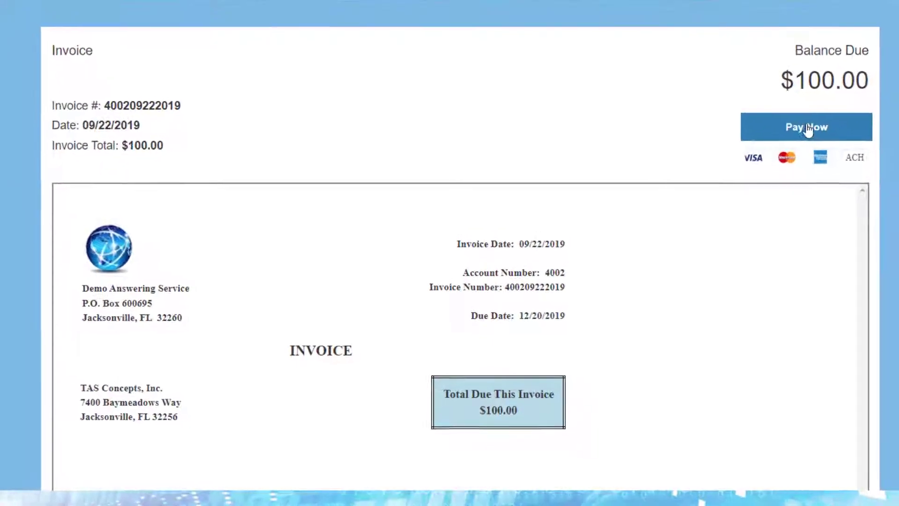
click(799, 138)
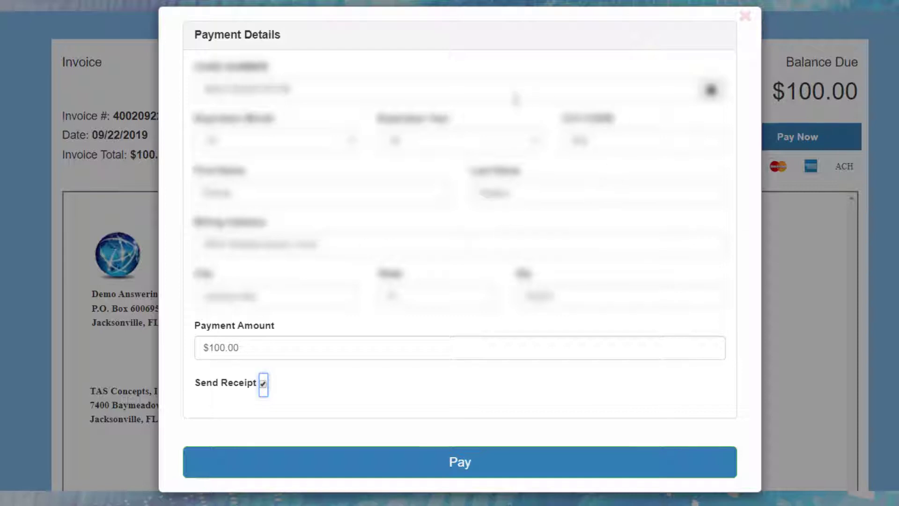
click(462, 465)
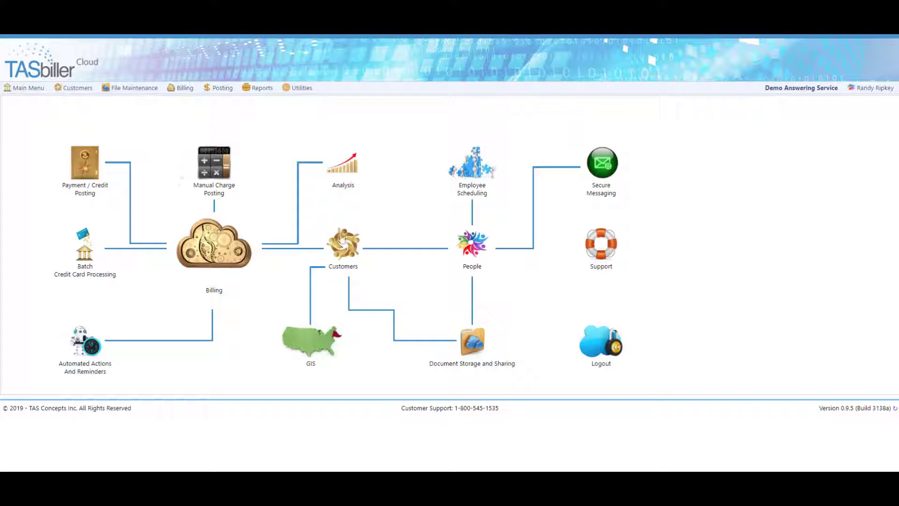
Review the 09/22/2019 $100.00 online payment on TAS Concepts' Invoices/Payments list, auto-posted to the 9/22/2019 invoice
click(353, 247)
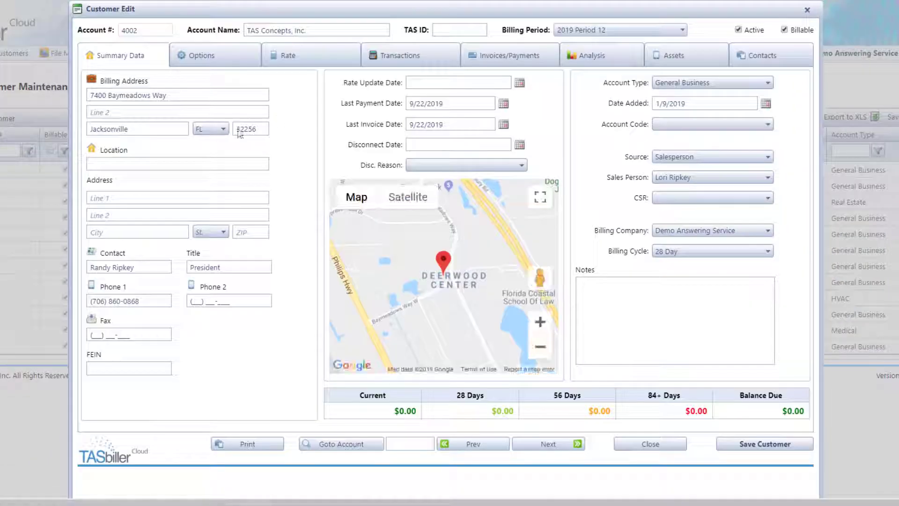
click(506, 61)
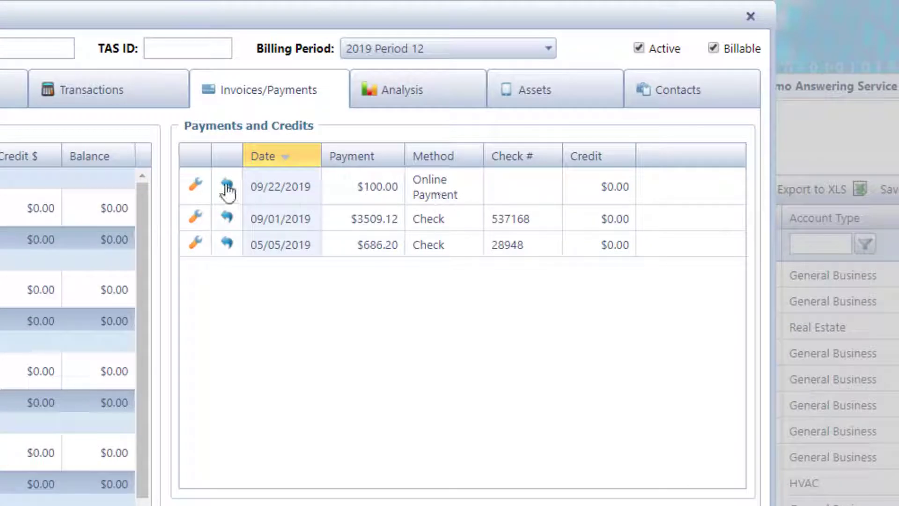
click(196, 185)
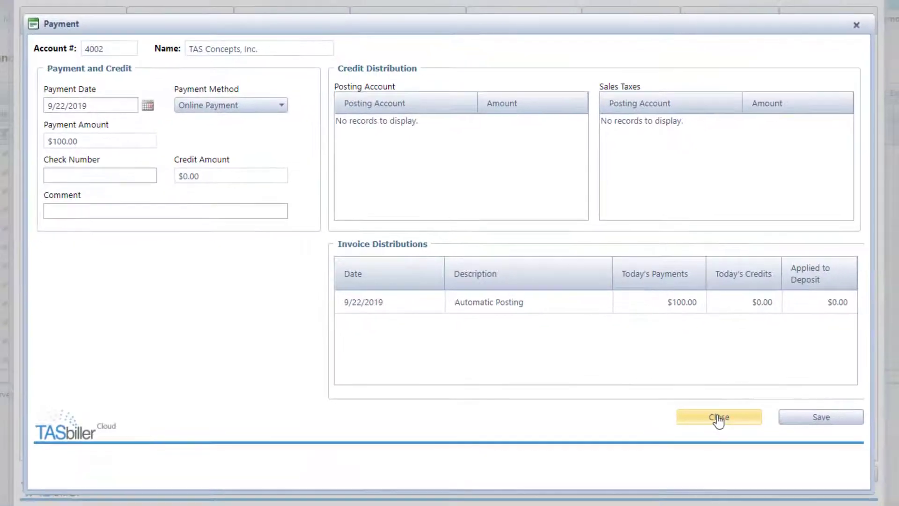
click(733, 426)
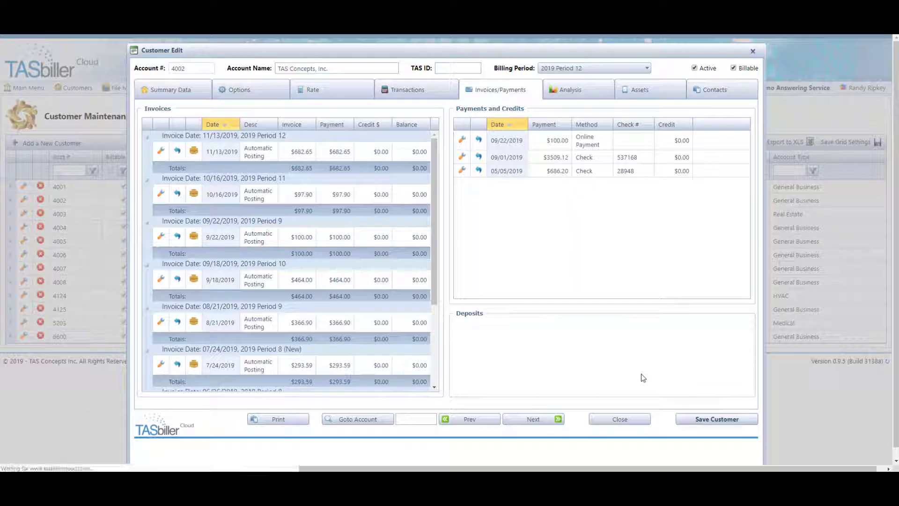